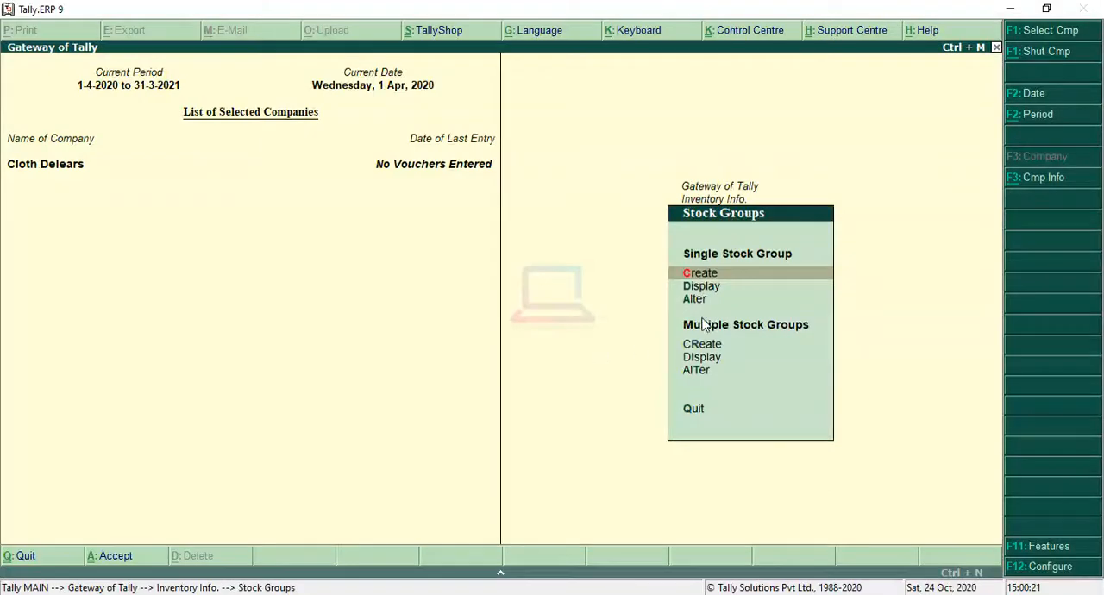
# Open the multiple stock item creation form for the Clothing stock group.
pyautogui.press('Down')
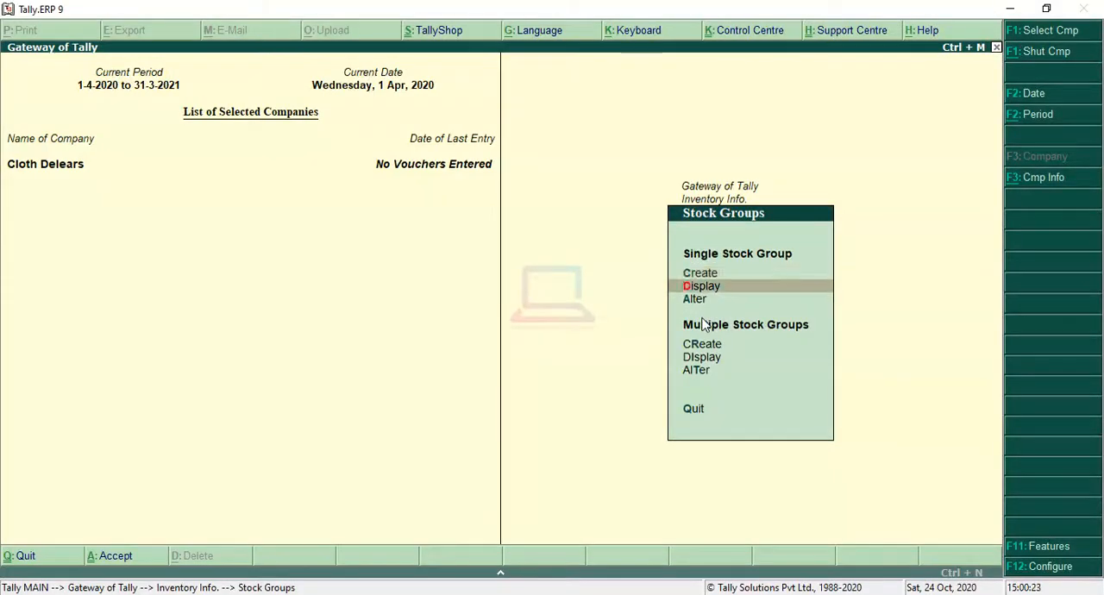
pyautogui.press('Escape')
pyautogui.press('Down')
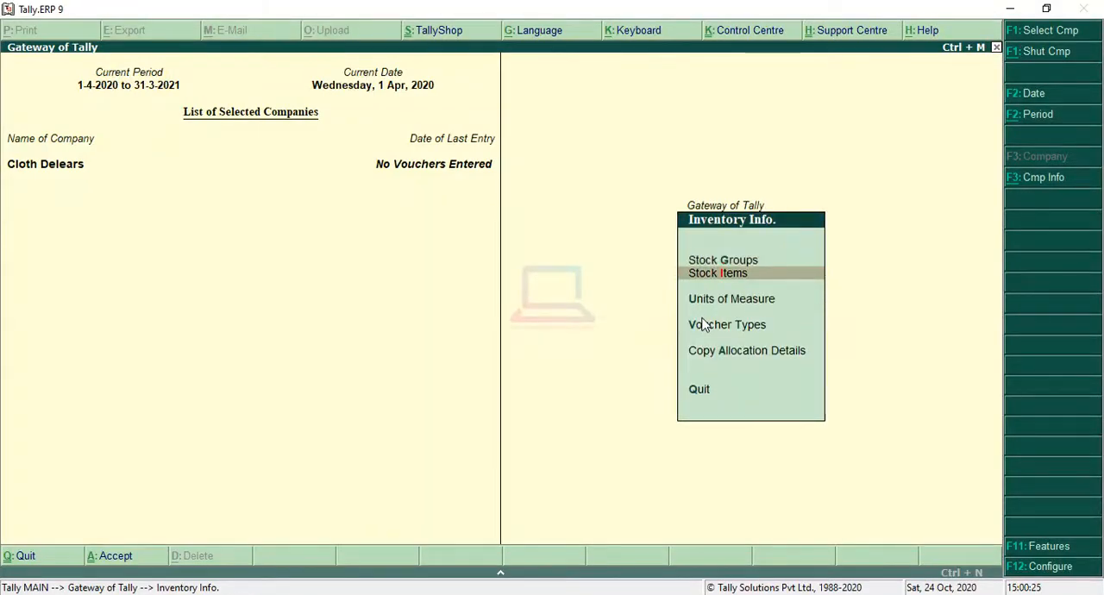
pyautogui.press('Return')
pyautogui.press('Down')
pyautogui.press('Down')
pyautogui.press('Up')
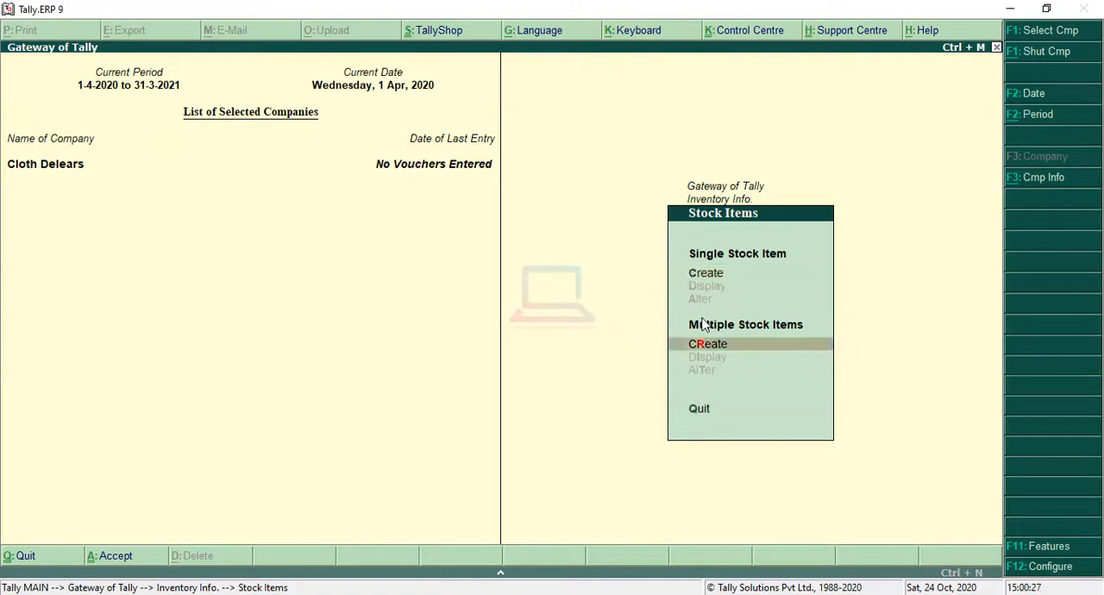
pyautogui.press('Return')
pyautogui.press('Down')
pyautogui.press('Return')
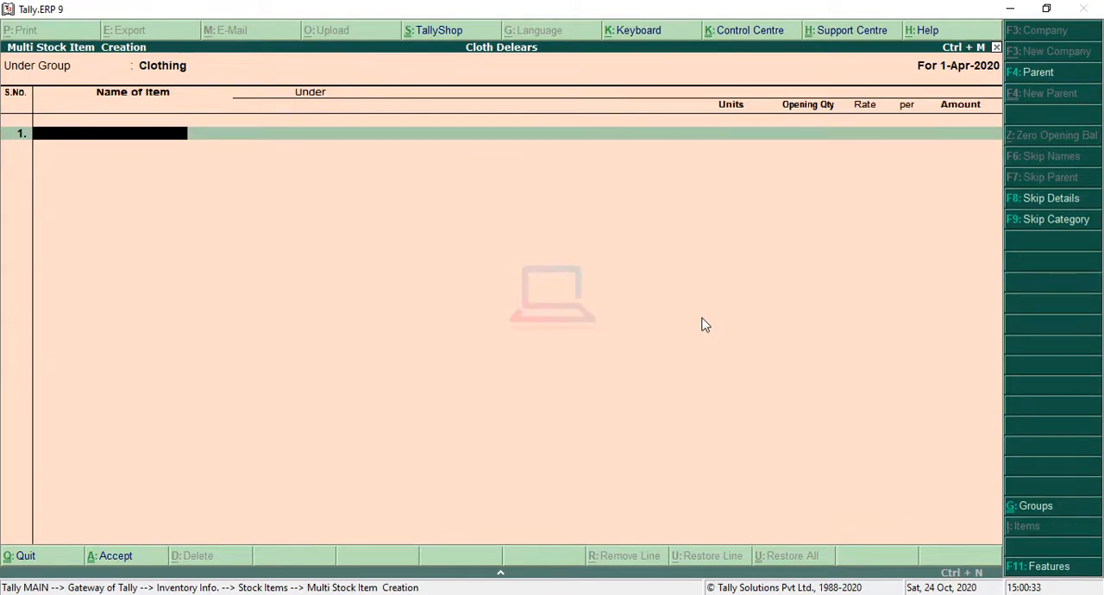
# Add the stock item Long Cloth under Clothing with pcs as its unit, leaving the opening quantity blank.
pyautogui.write('Long Cloth')
pyautogui.press('Return')
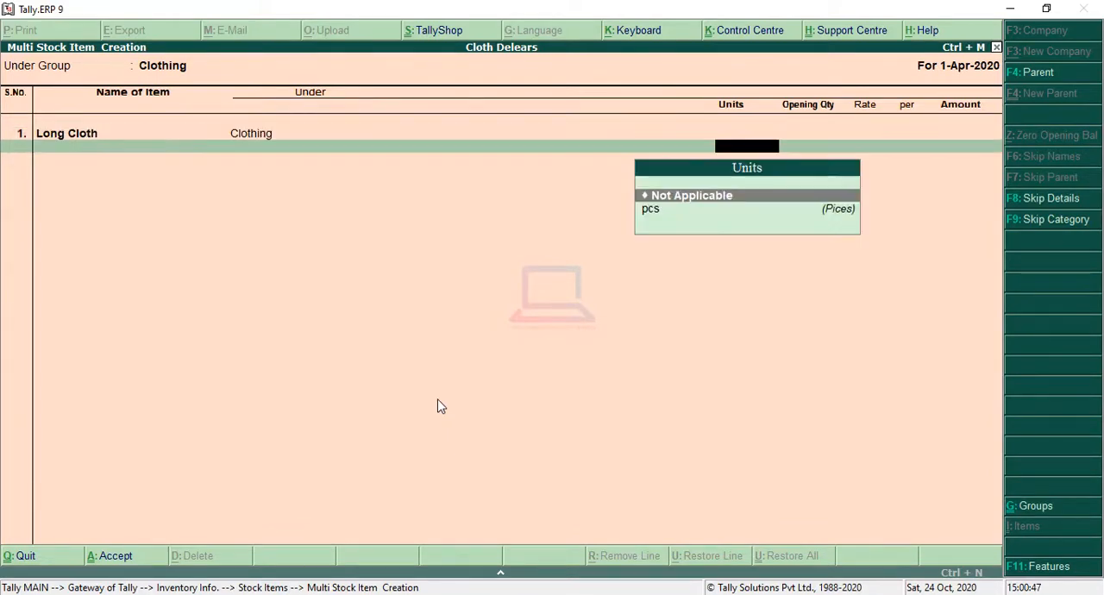
pyautogui.press('Down')
pyautogui.press('Return')
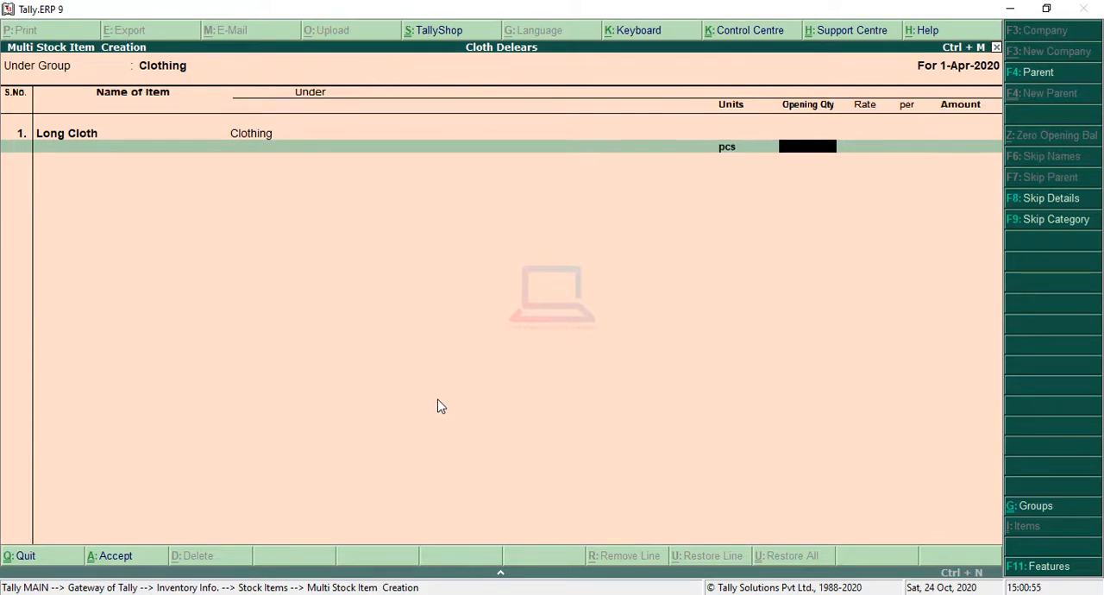
pyautogui.press('Return')
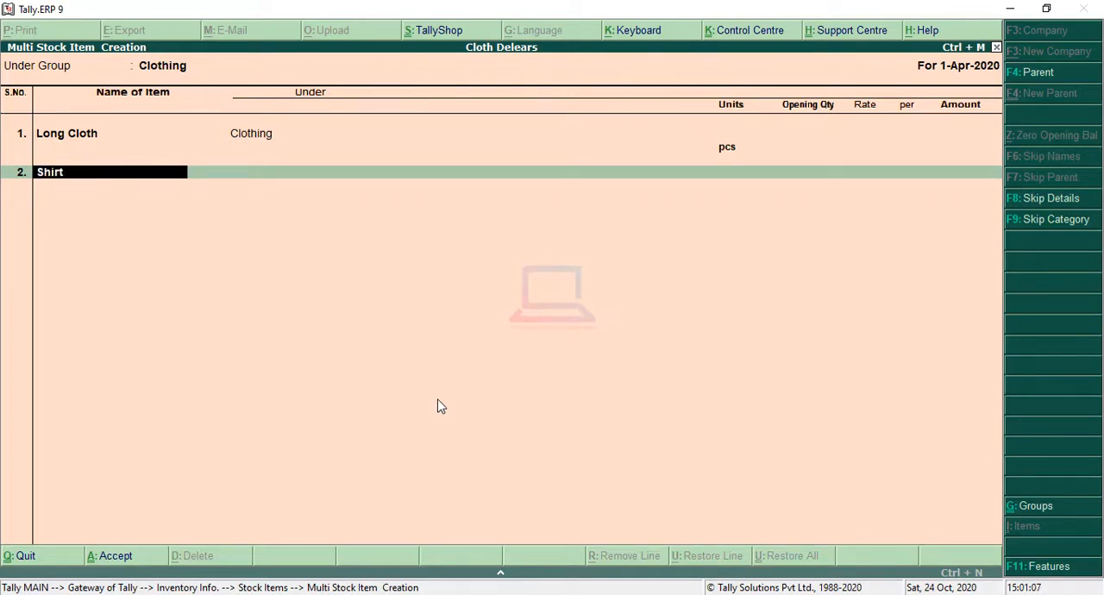
# Add Shirting as the second stock item, with pcs as its unit and no opening quantity.
pyautogui.press('Return')
pyautogui.press('Down')
pyautogui.press('Return')
pyautogui.press('Return')
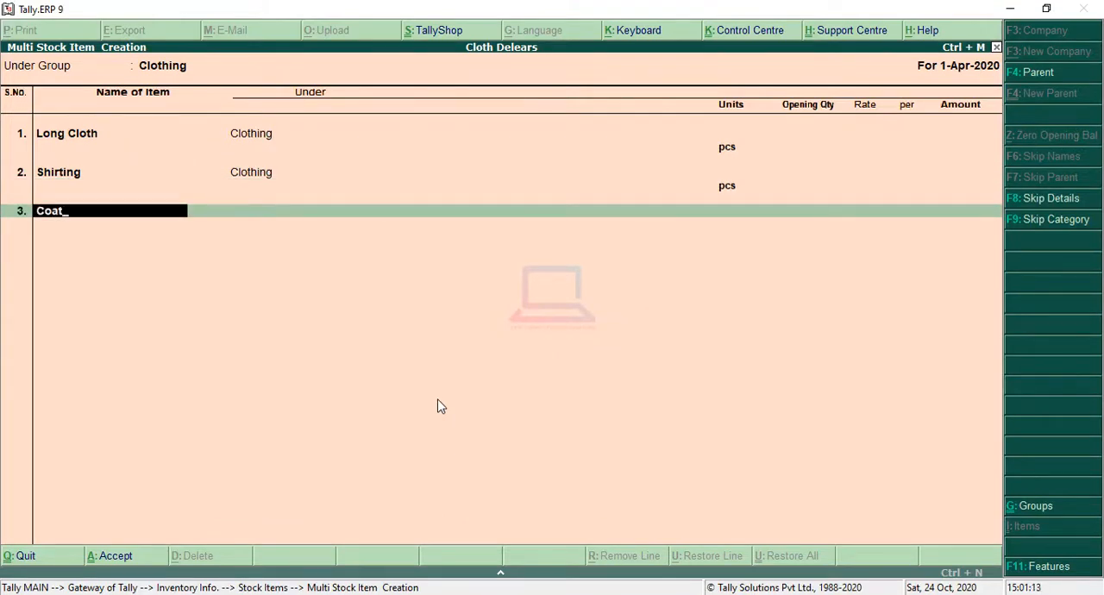
# Add Coating as the third stock item with unit pcs, save the item list and return to the Gateway of Tally.
pyautogui.press('Return')
pyautogui.press('Down')
pyautogui.press('Return')
pyautogui.press('Return')
pyautogui.press('Return')
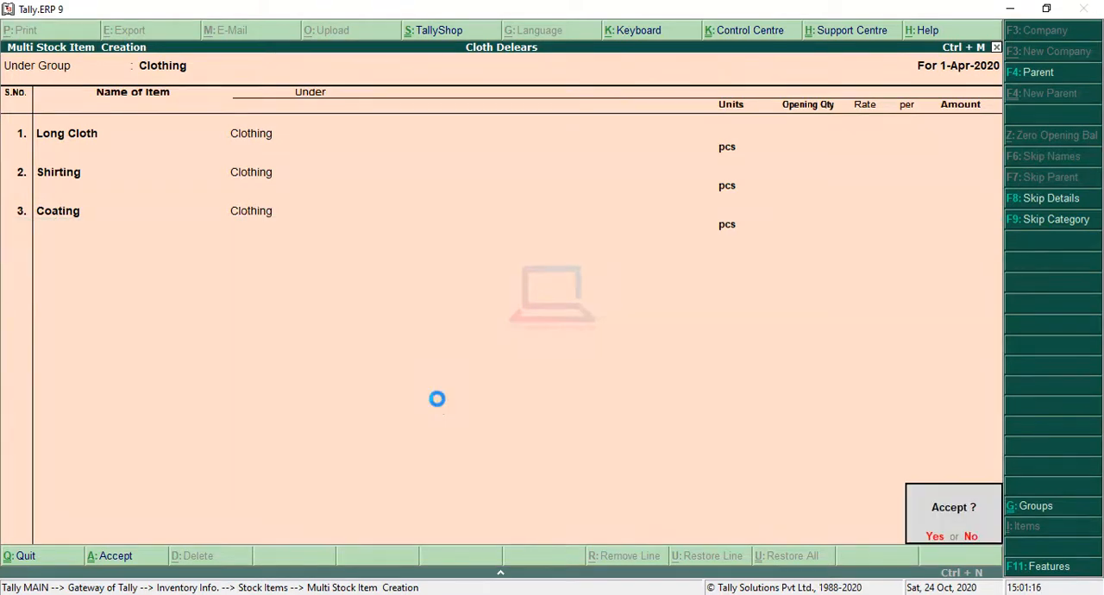
pyautogui.press('Return')
pyautogui.press('Escape')
pyautogui.press('Escape')
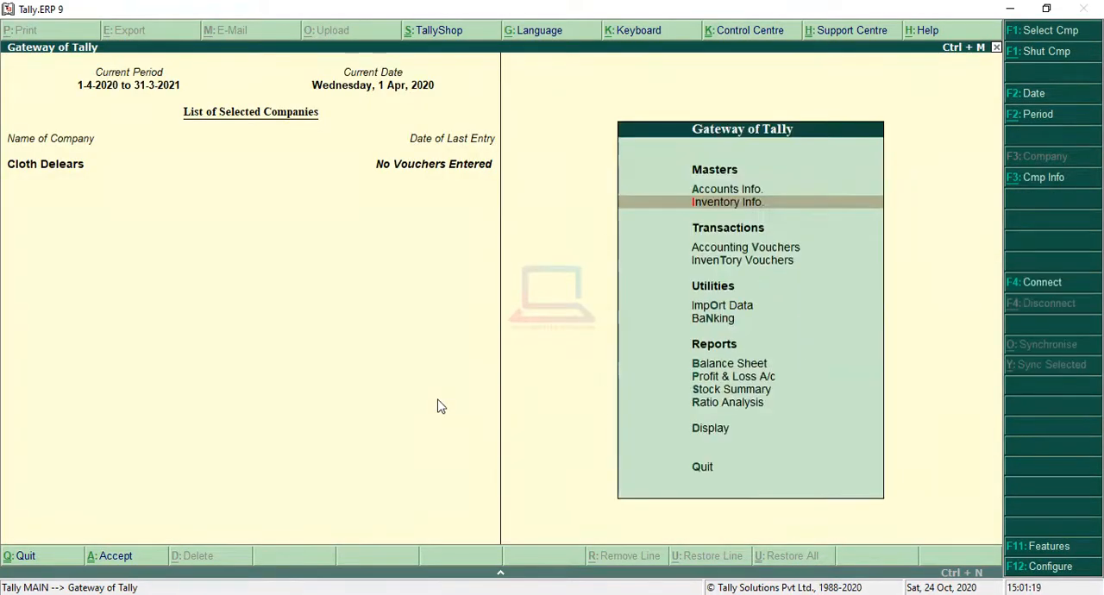
# Open accounting voucher entry and switch the voucher type to Purchase.
pyautogui.press('Down')
pyautogui.press('Down')
pyautogui.press('Up')
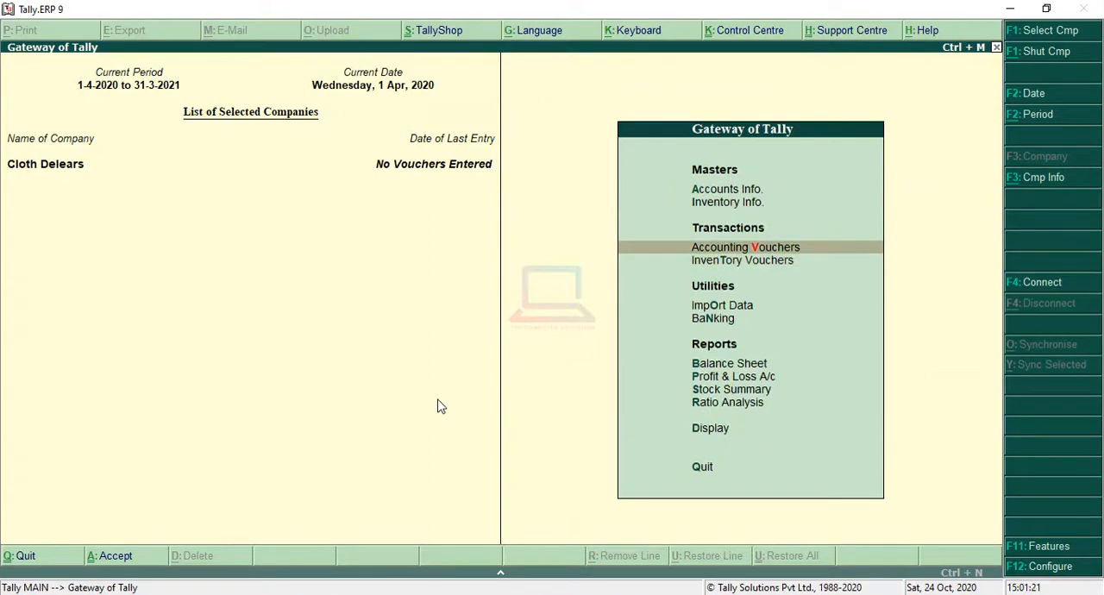
pyautogui.press('Return')
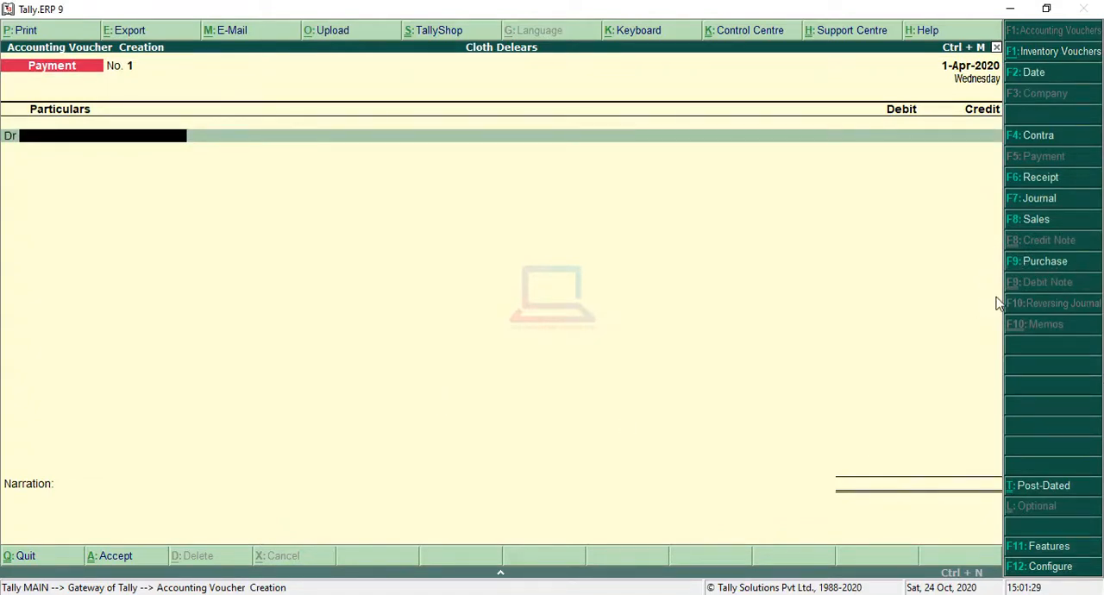
pyautogui.click(1046, 261)
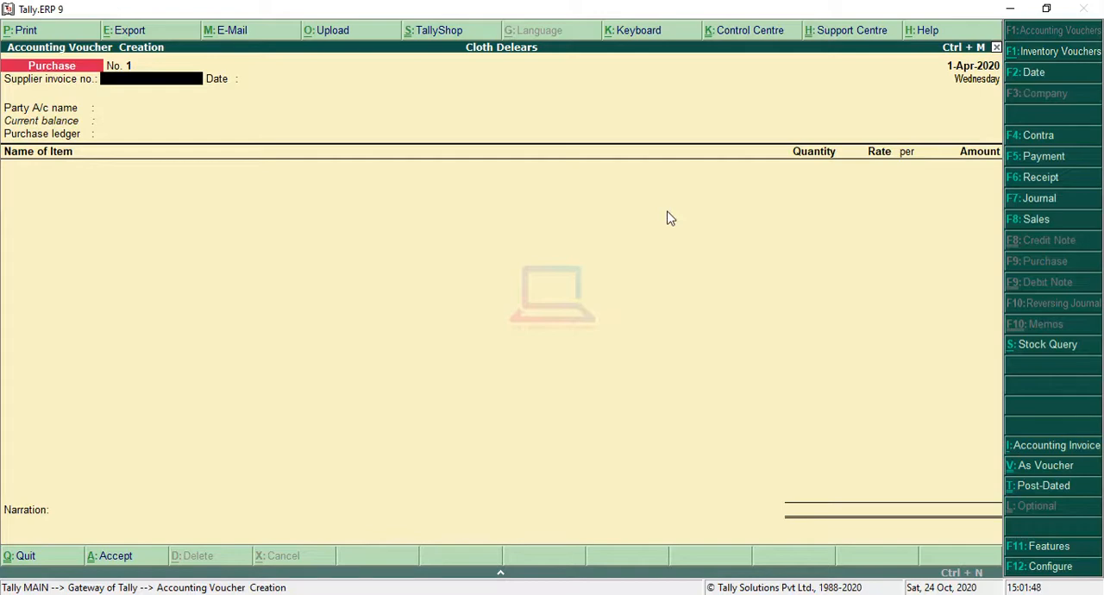
# Switch to IrfanView and examine the sample tax invoice 1.jpg for its seller, buyer, invoice number, date, goods and amounts.
pyautogui.hotkey('alt', 'Tab')
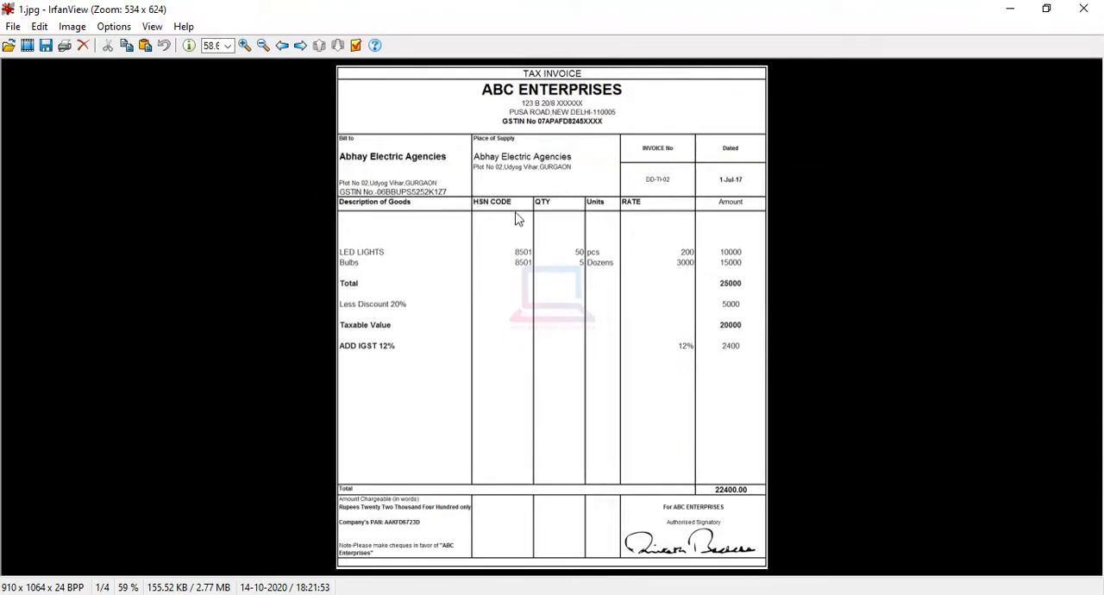
pyautogui.scroll(3, 490, 206)
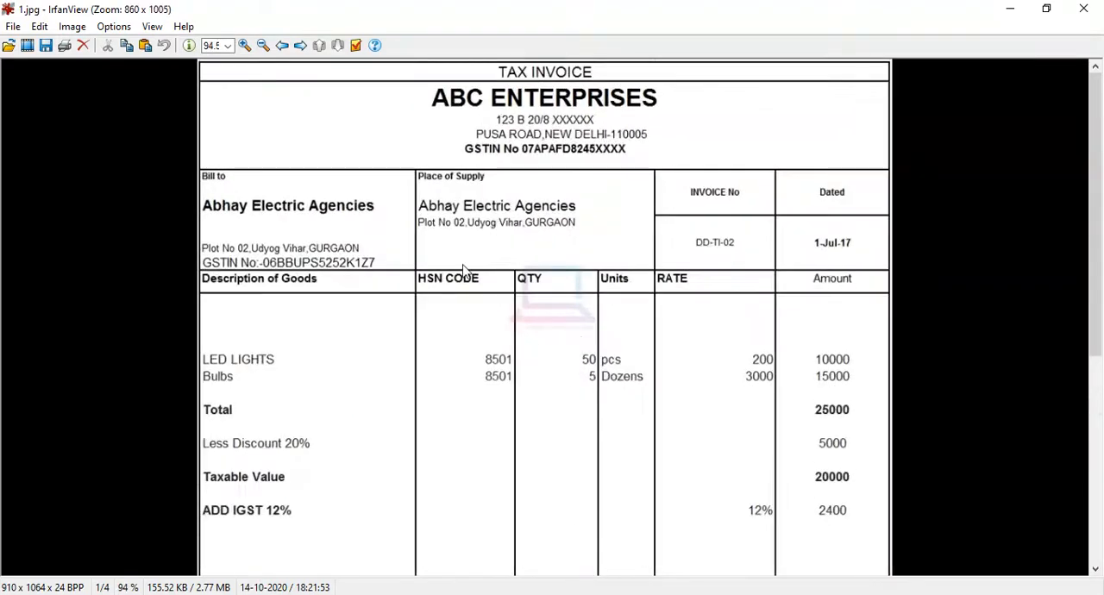
pyautogui.scroll(1, 466, 259)
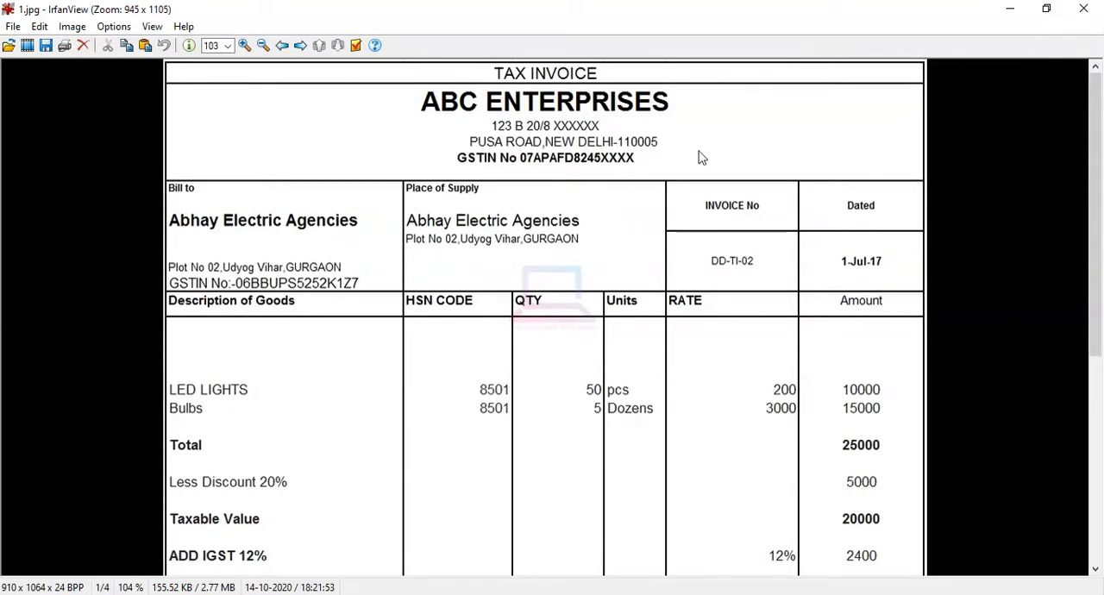
pyautogui.scroll(2, 571, 296)
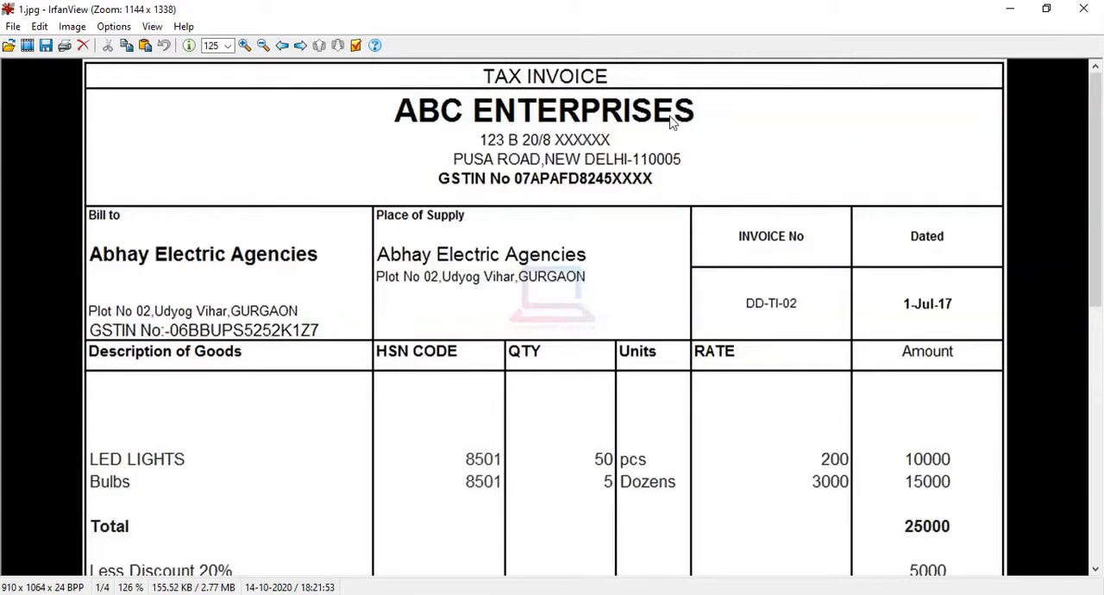
pyautogui.scroll(-3, 655, 199)
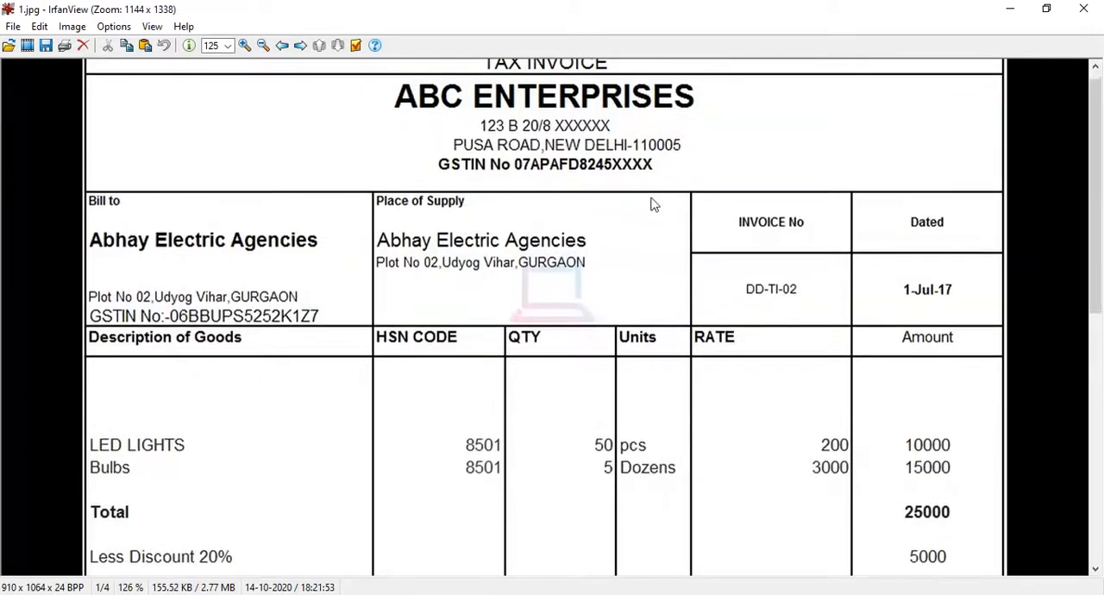
pyautogui.scroll(-1, 167, 374)
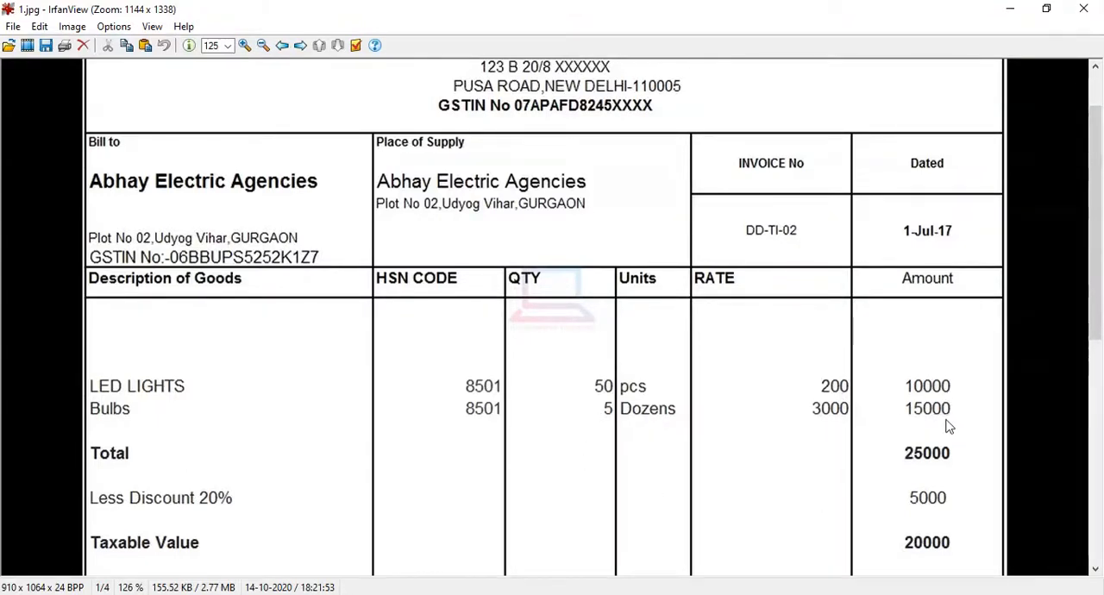
pyautogui.scroll(1, 985, 288)
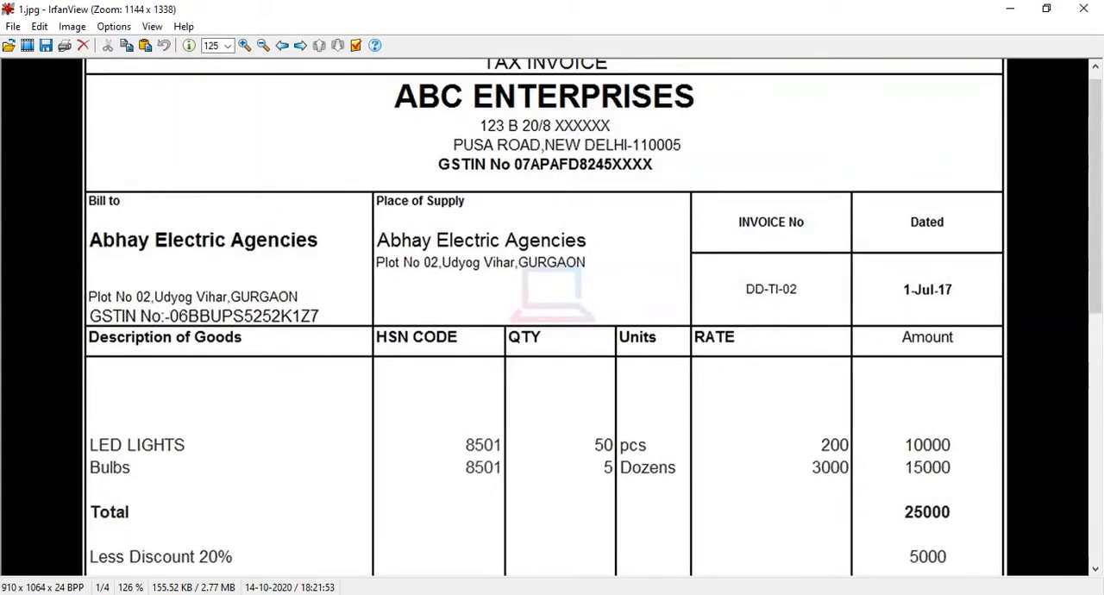
# In the Tally purchase voucher, enter 100 as the supplier invoice number and accept 1-Apr-2020 as its date.
pyautogui.click(179, 552)
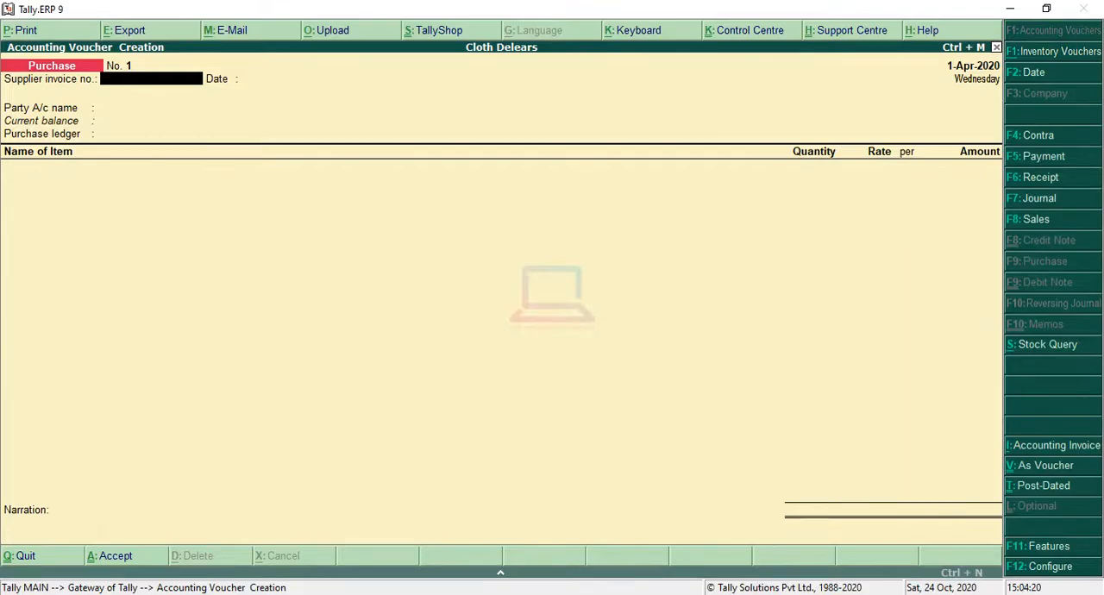
pyautogui.click(371, 539)
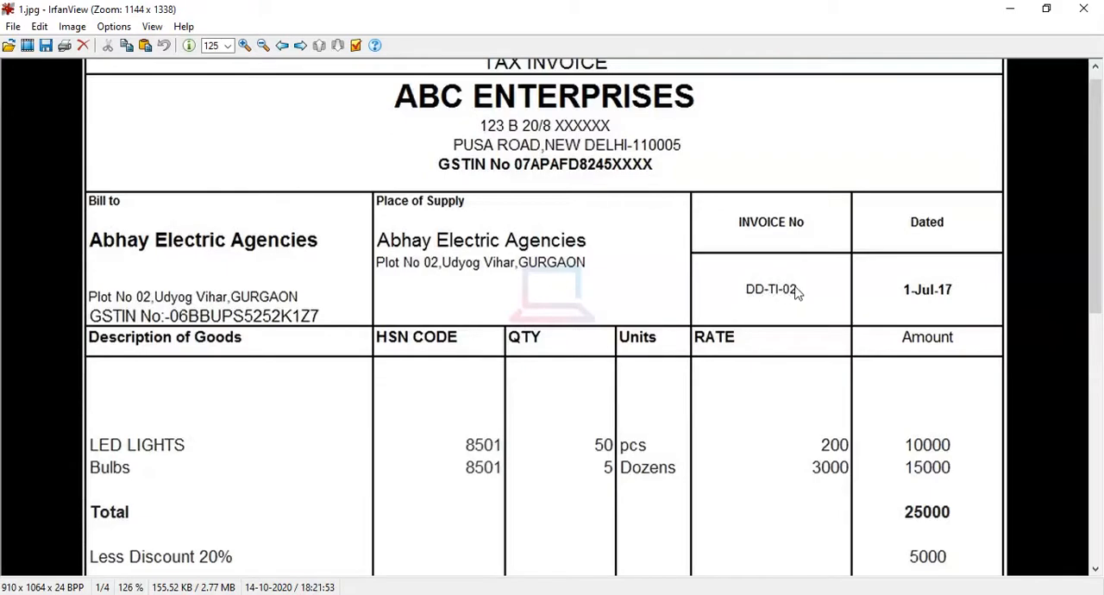
pyautogui.click(1012, 9)
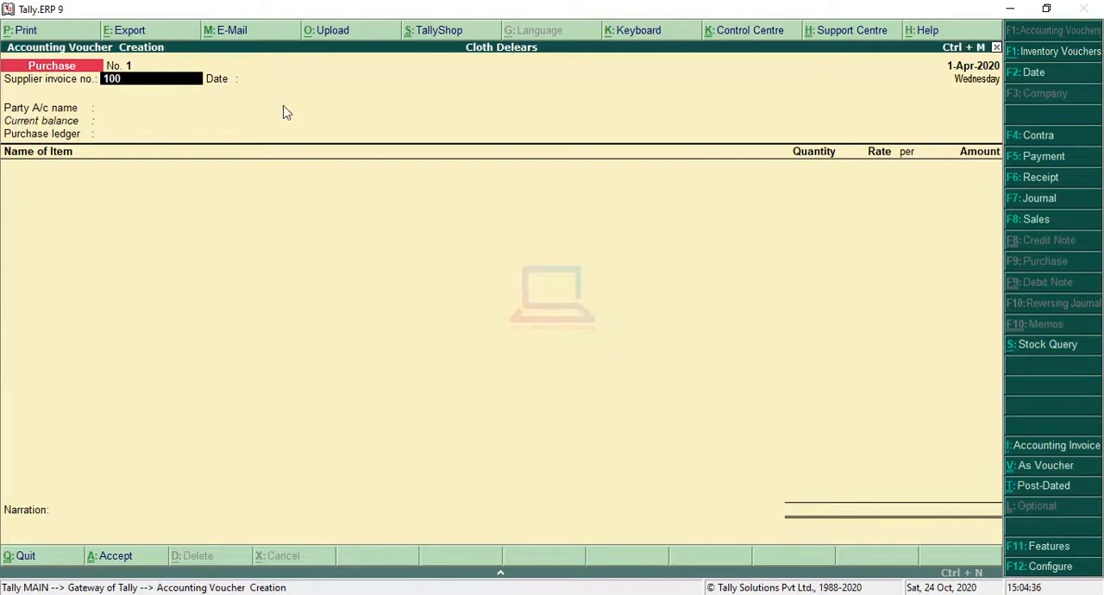
pyautogui.press('Return')
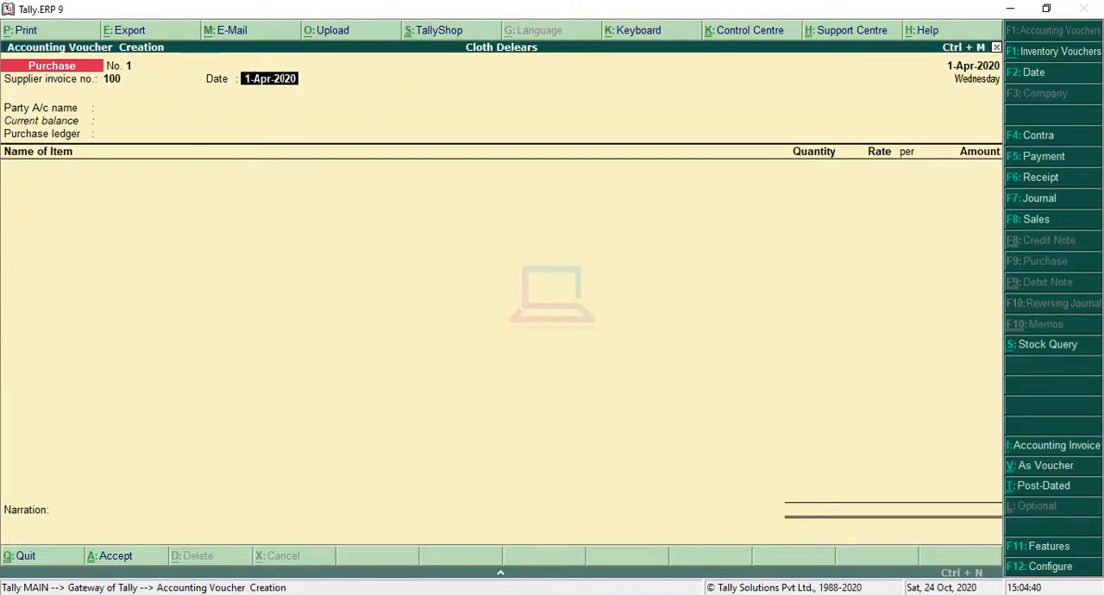
pyautogui.click(326, 559)
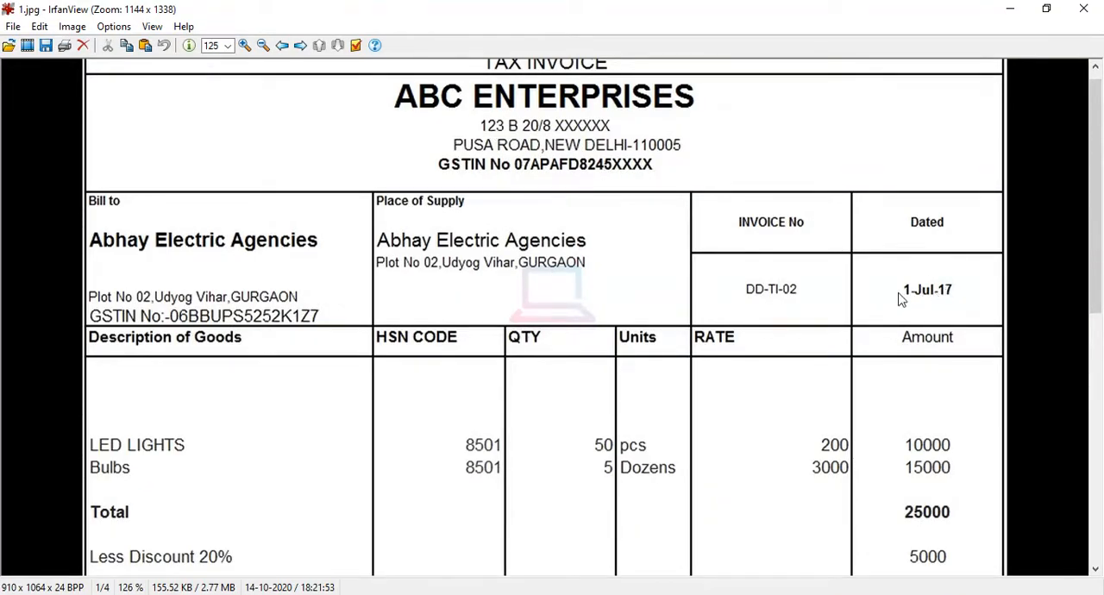
pyautogui.click(1010, 9)
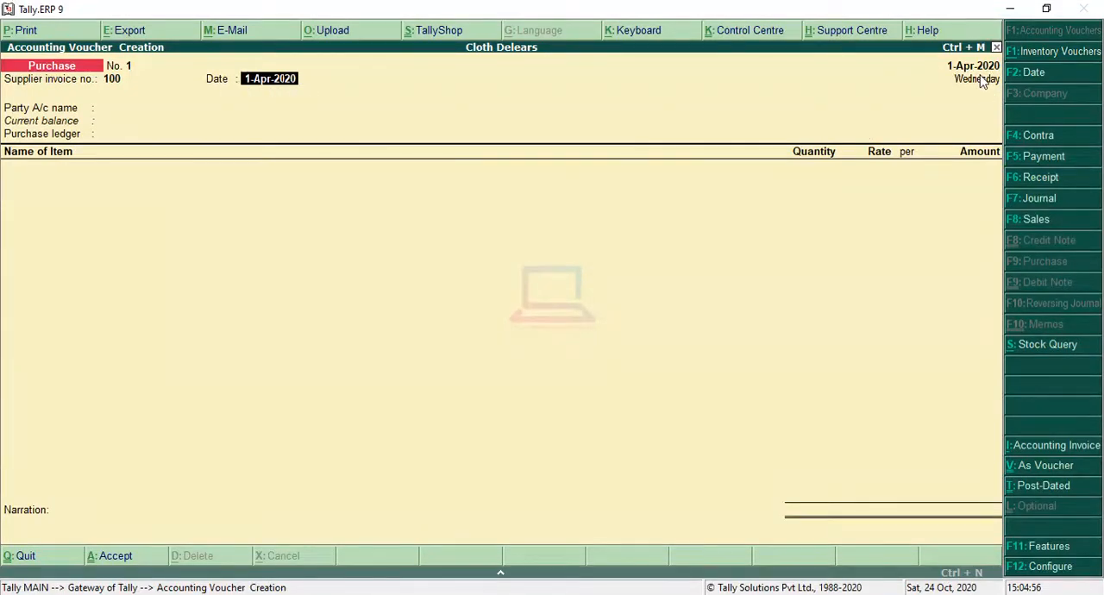
pyautogui.press('Return')
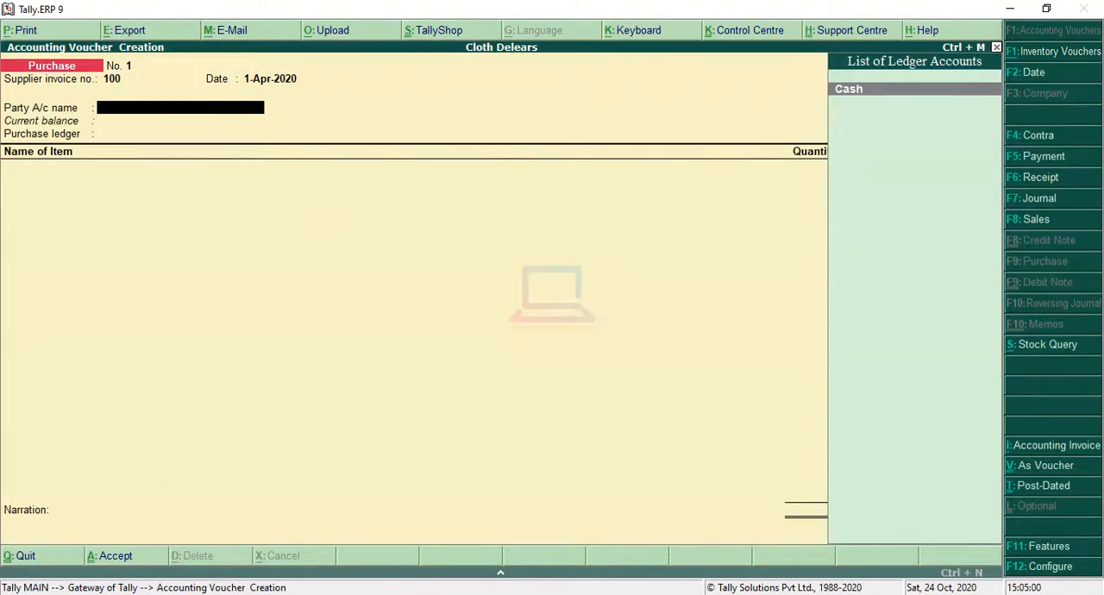
# Check the supplier in purchase.png, then create a party ledger named Birla Mills under Sundry Creditors from the purchase voucher.
pyautogui.click(234, 571)
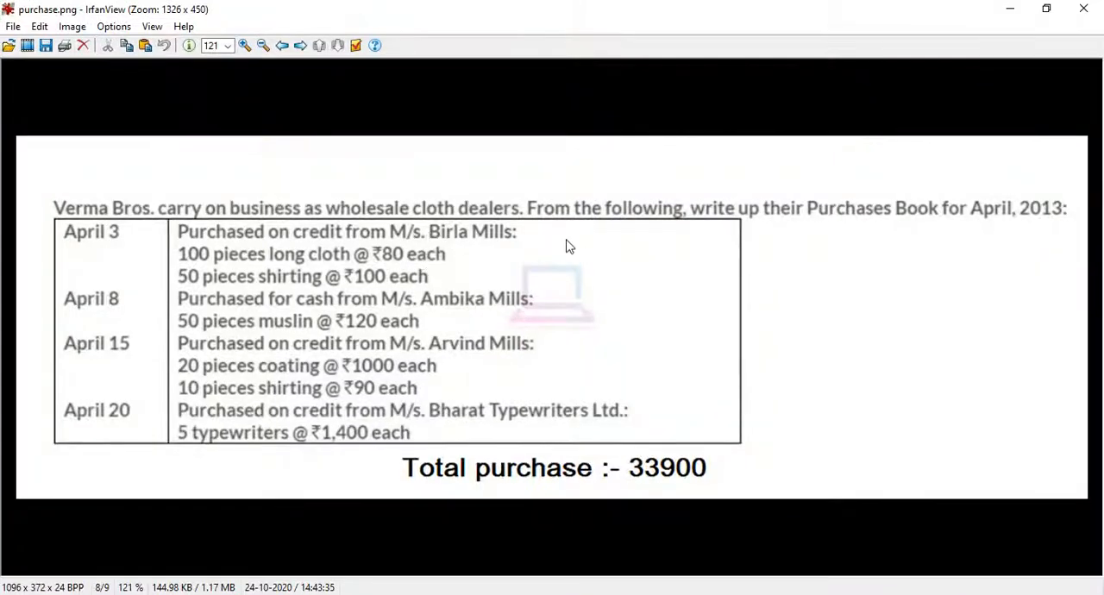
pyautogui.click(1009, 8)
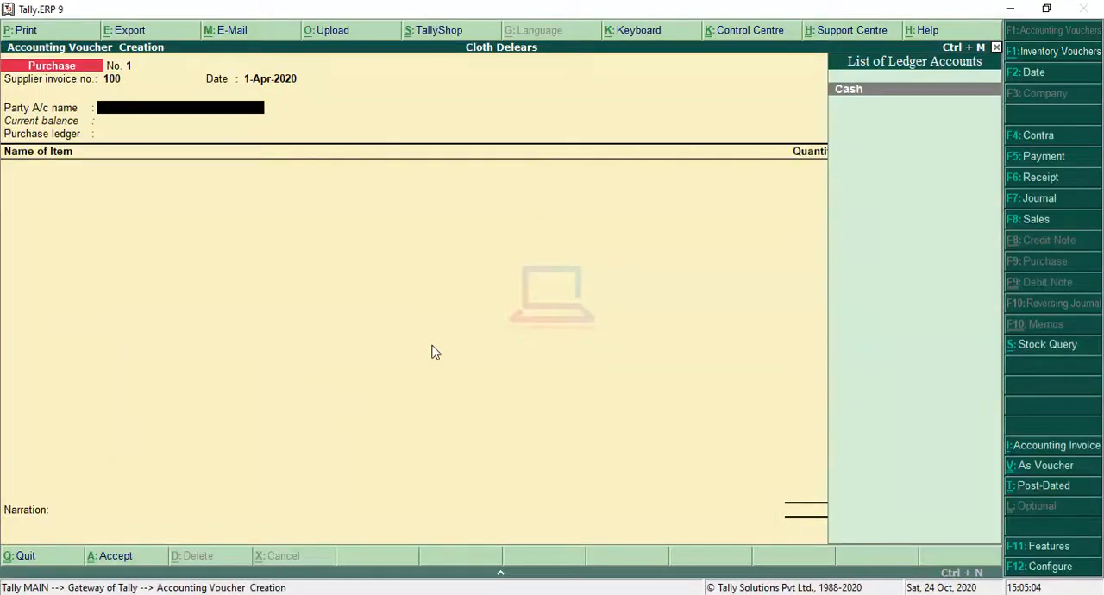
pyautogui.hotkey('alt', 'c')
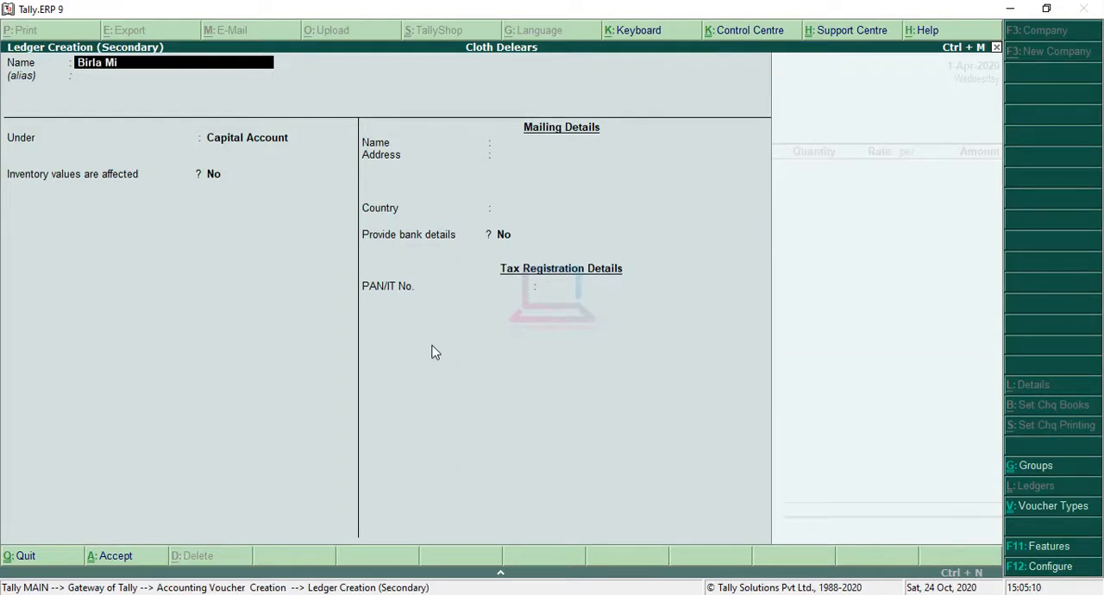
pyautogui.press('Return')
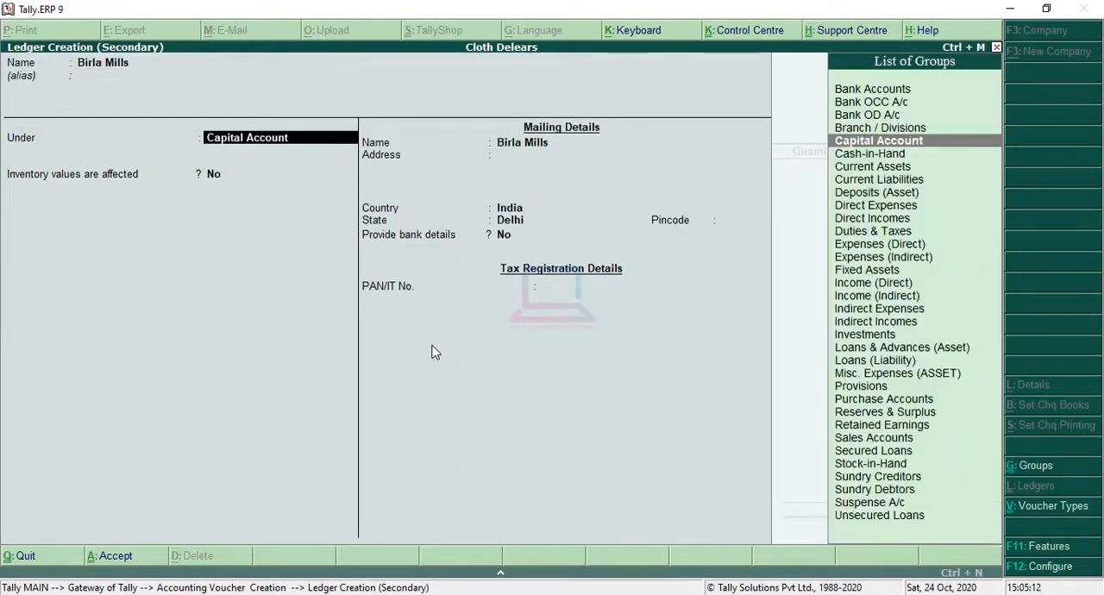
pyautogui.write('S')
pyautogui.press('Down')
pyautogui.press('Down')
pyautogui.press('Return')
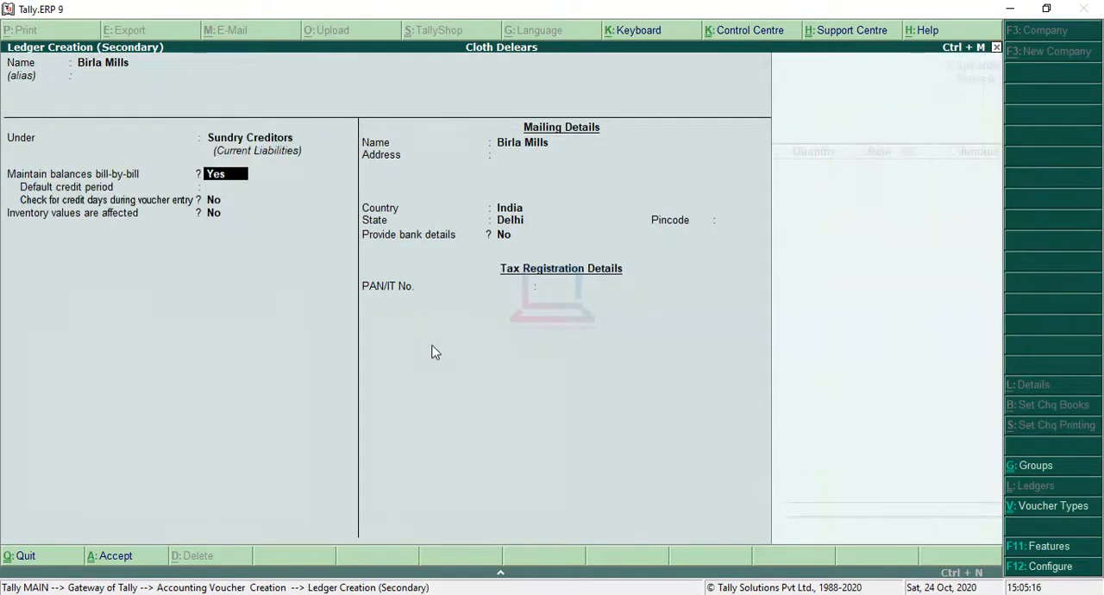
# Set bill-by-bill balances to No for the Birla Mills ledger, save it and accept it as the purchase voucher's party account.
pyautogui.press('Return')
pyautogui.press('BackSpace')
pyautogui.press('Return')
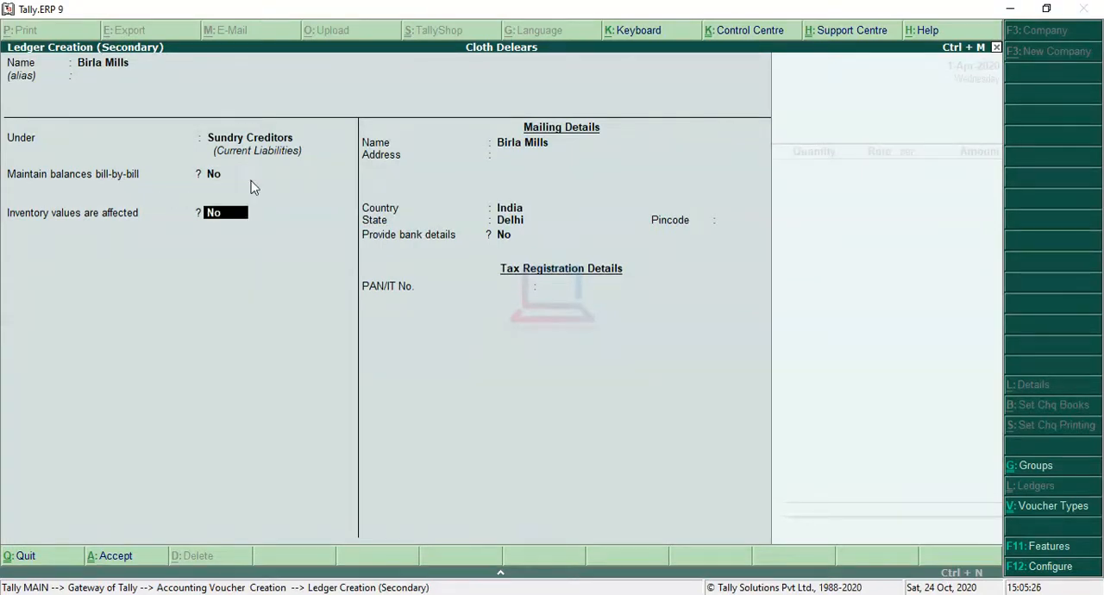
pyautogui.press('Return')
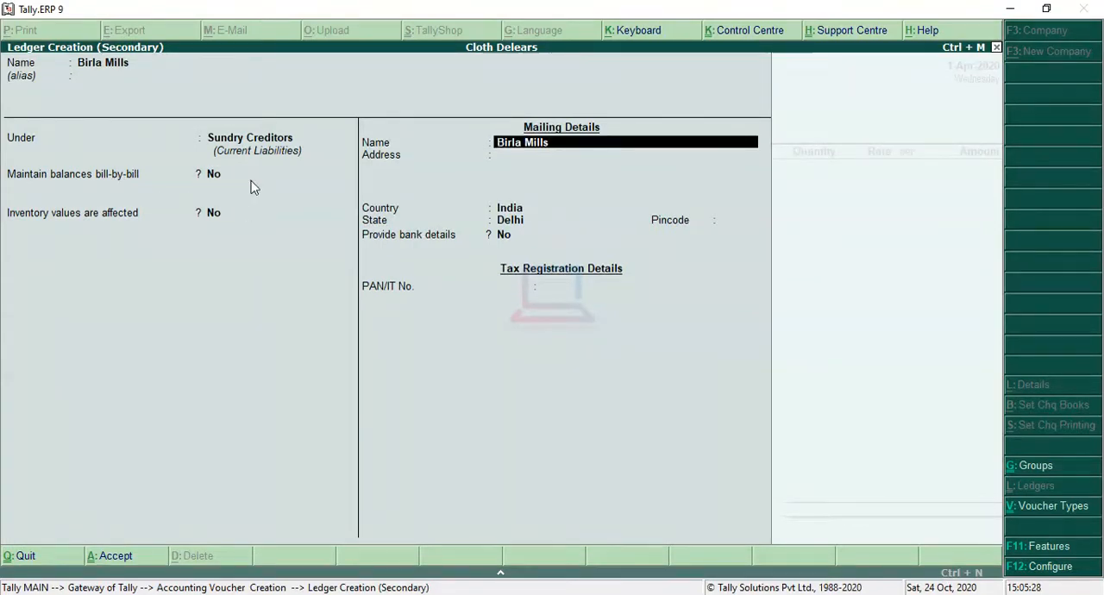
pyautogui.press('Return')
pyautogui.press('Return')
pyautogui.press('Return')
pyautogui.press('Return')
pyautogui.press('Return')
pyautogui.press('Return')
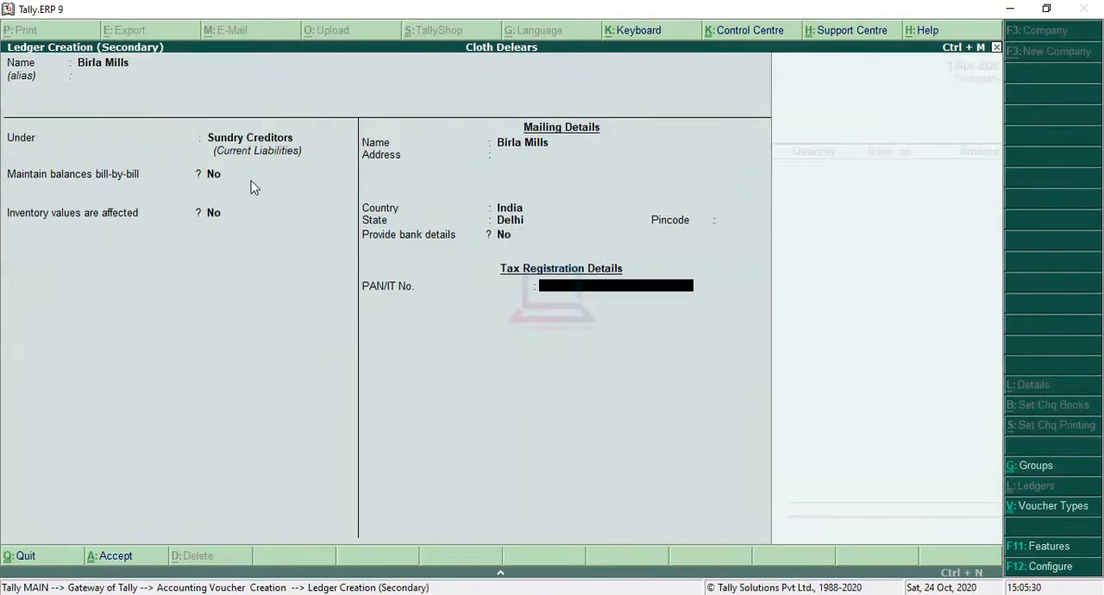
pyautogui.press('Return')
pyautogui.click(249, 179)
pyautogui.press('Return')
pyautogui.press('Return')
pyautogui.press('Return')
pyautogui.press('Return')
pyautogui.press('Return')
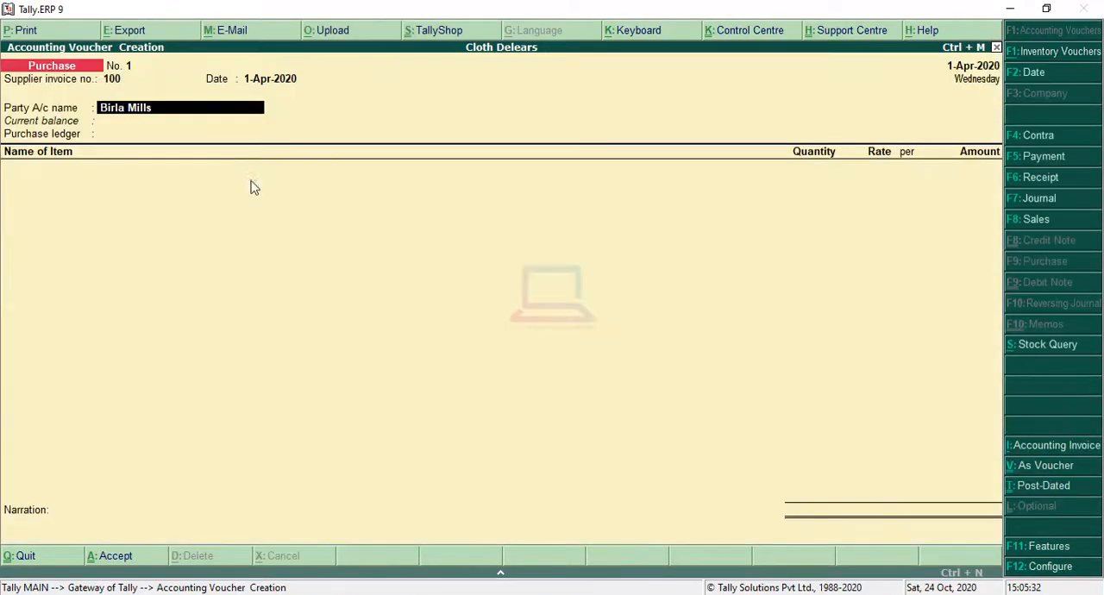
pyautogui.press('Return')
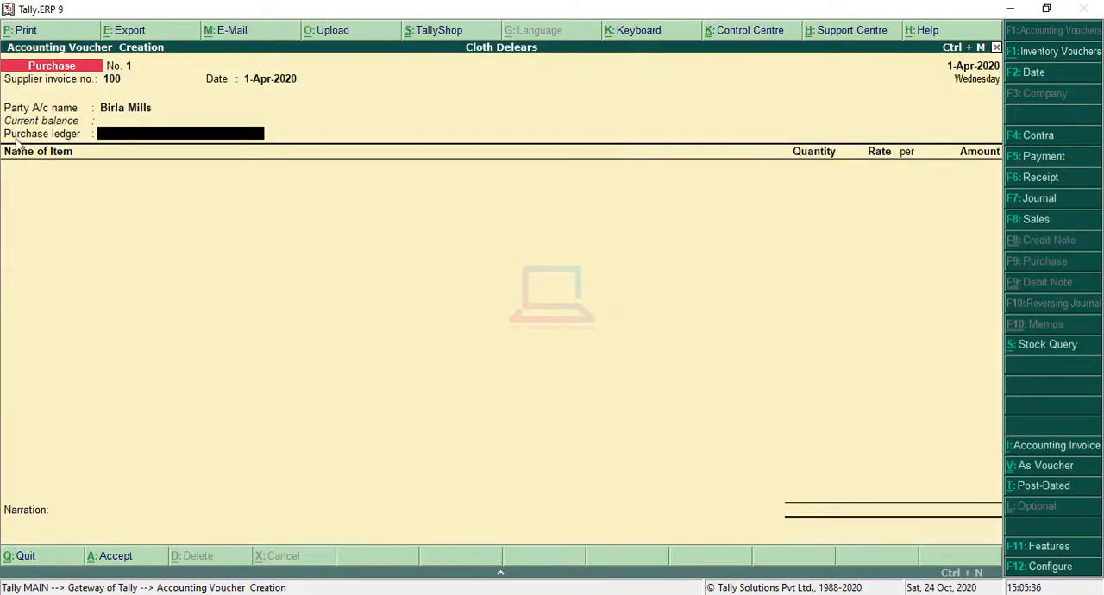
# From the purchase voucher, create a ledger named Purchase under Purchase Accounts with inventory values affected and ledger type Not Applicable.
pyautogui.hotkey('alt', 'c')
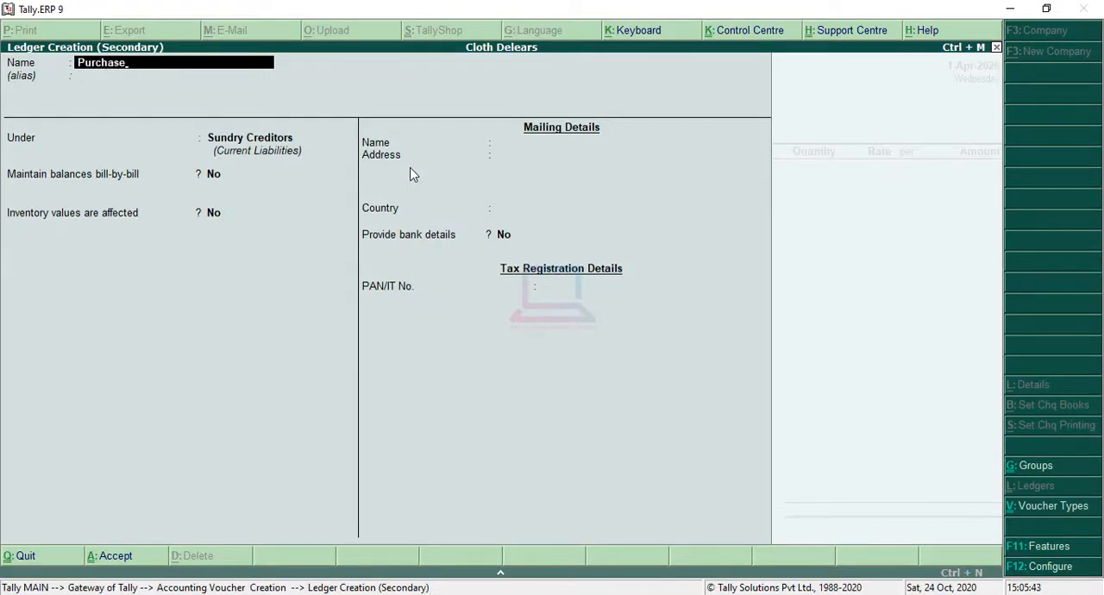
pyautogui.press('Return')
pyautogui.press('Return')
pyautogui.write('Pu')
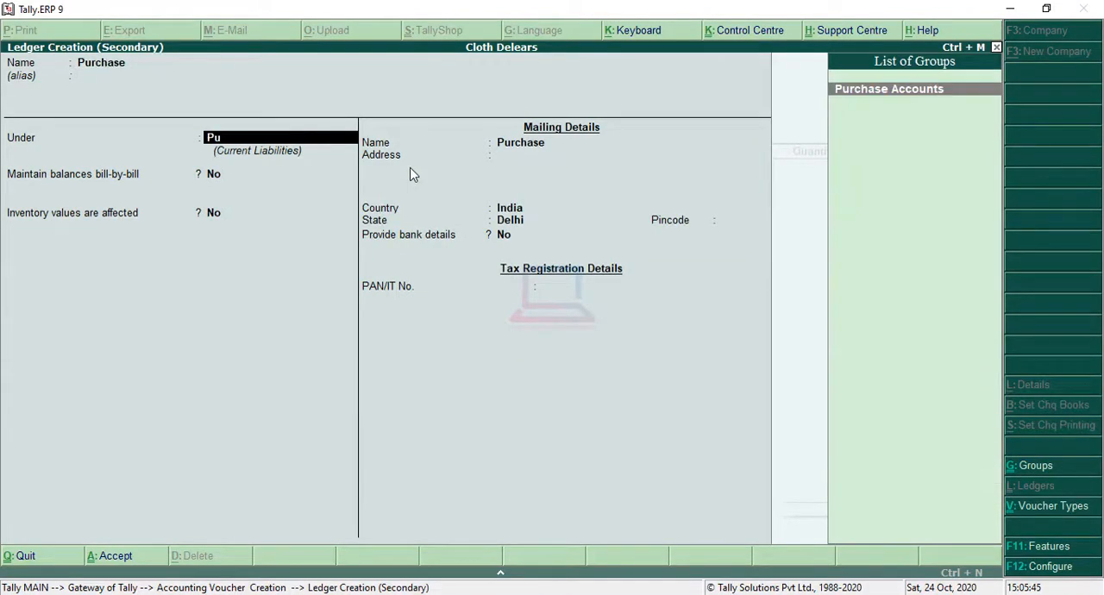
pyautogui.press('Return')
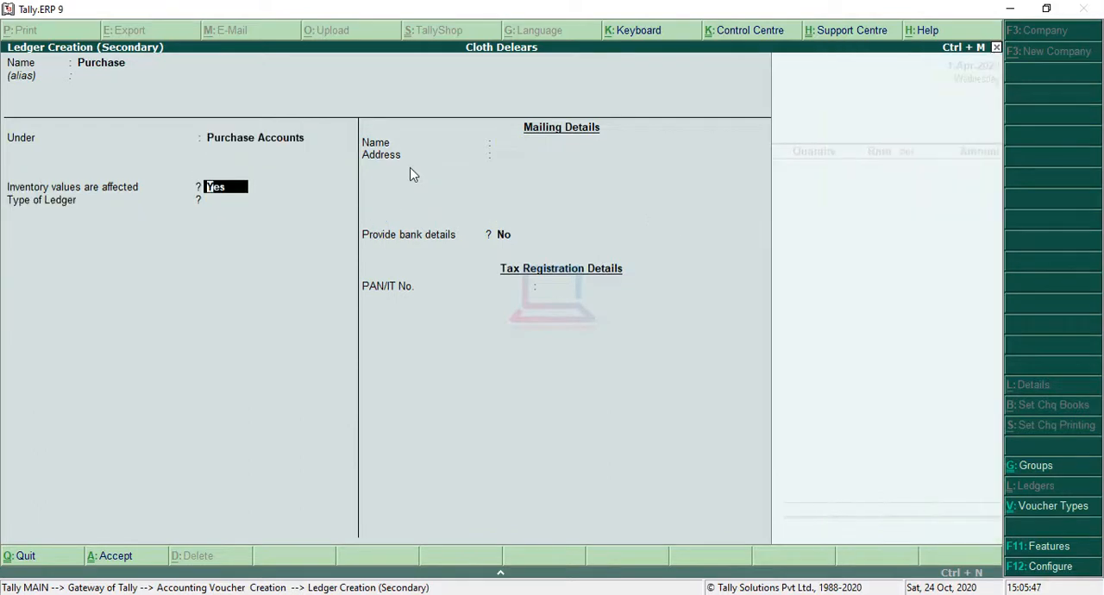
pyautogui.press('Return')
pyautogui.press('Return')
pyautogui.press('Return')
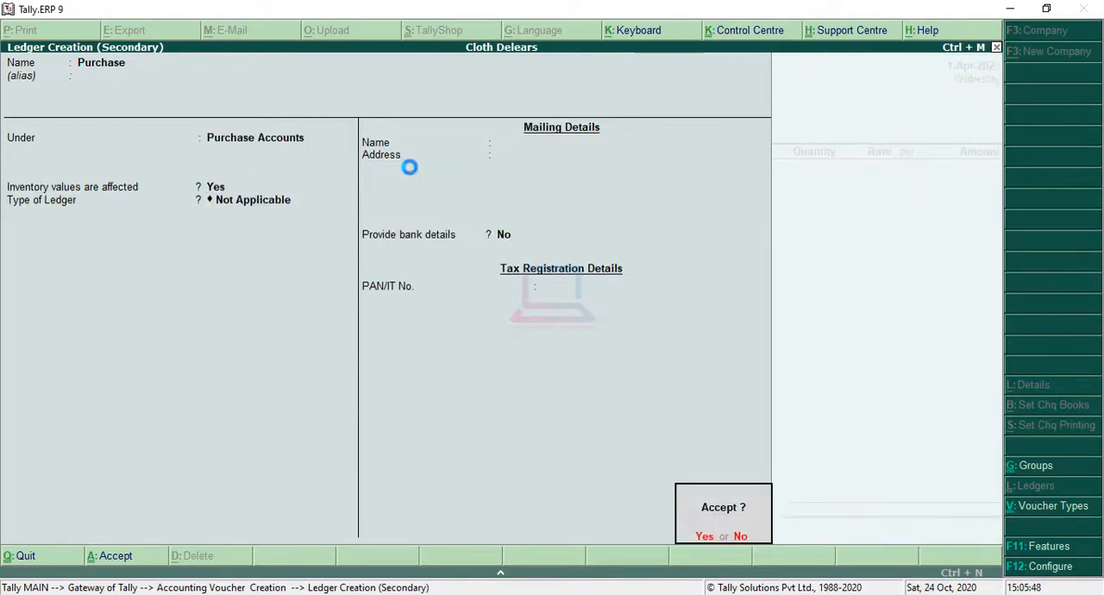
pyautogui.press('Return')
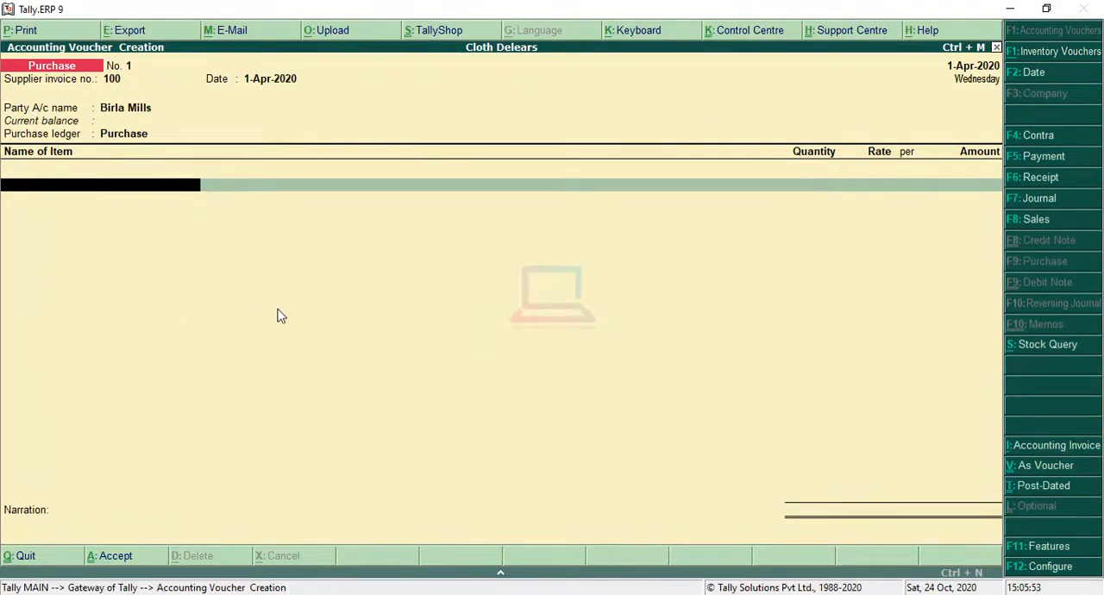
# Choose Shirting as the voucher's first stock item and switch to IrfanView to check its quantity and rate in purchase.png.
pyautogui.press('space')
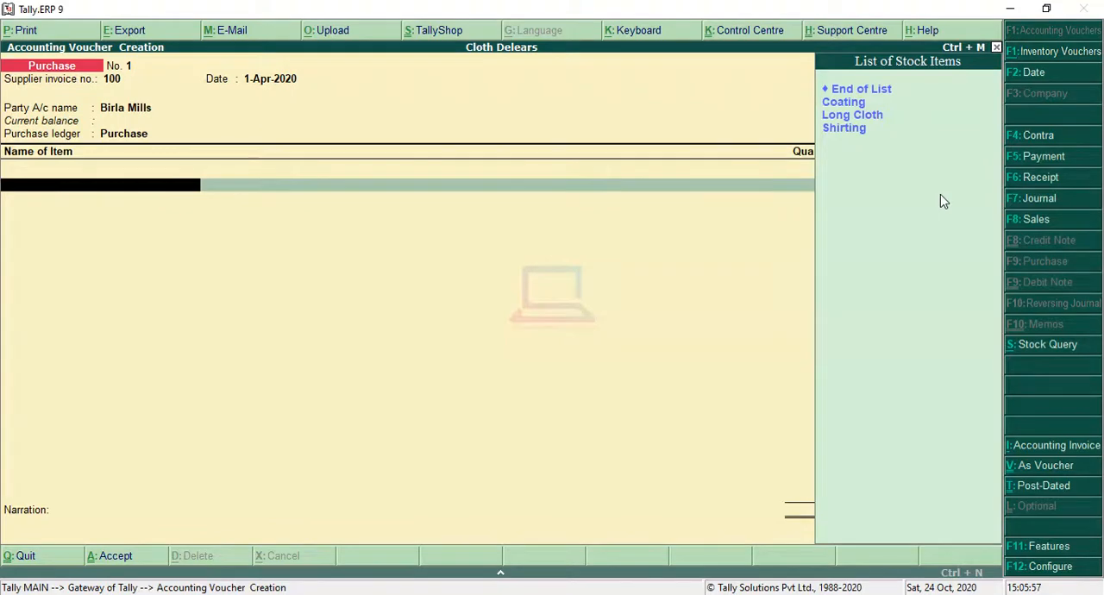
pyautogui.press('Down')
pyautogui.press('Down')
pyautogui.press('Down')
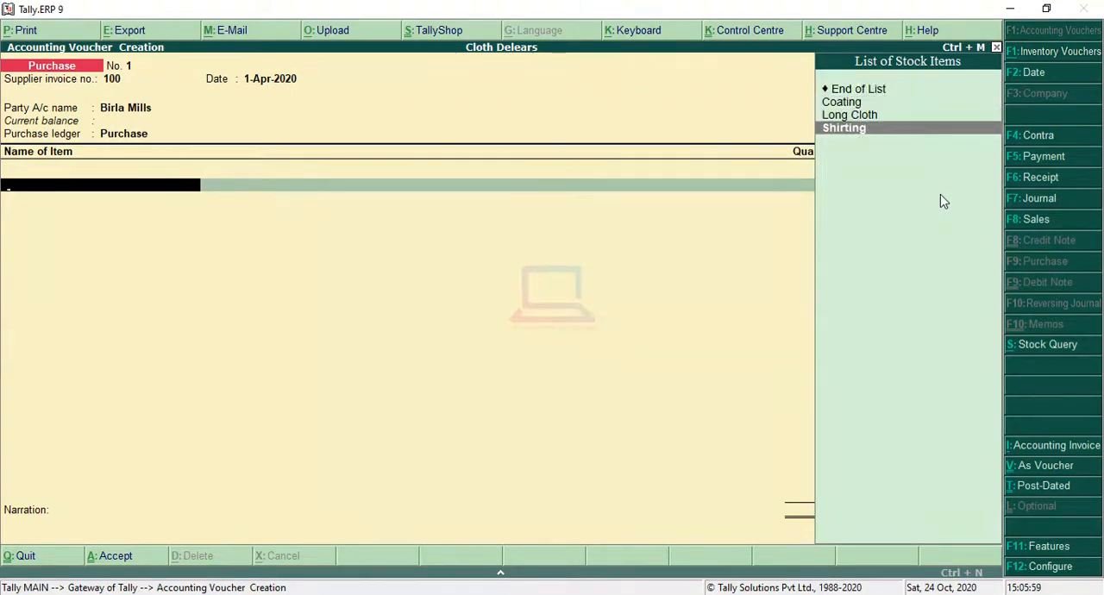
pyautogui.press('Return')
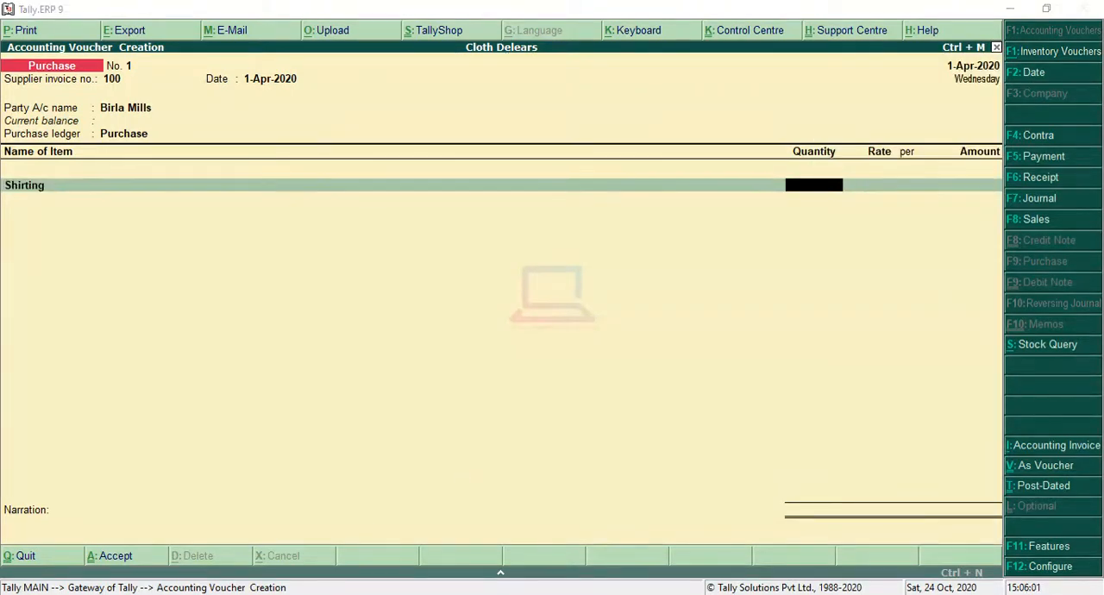
pyautogui.click(215, 565)
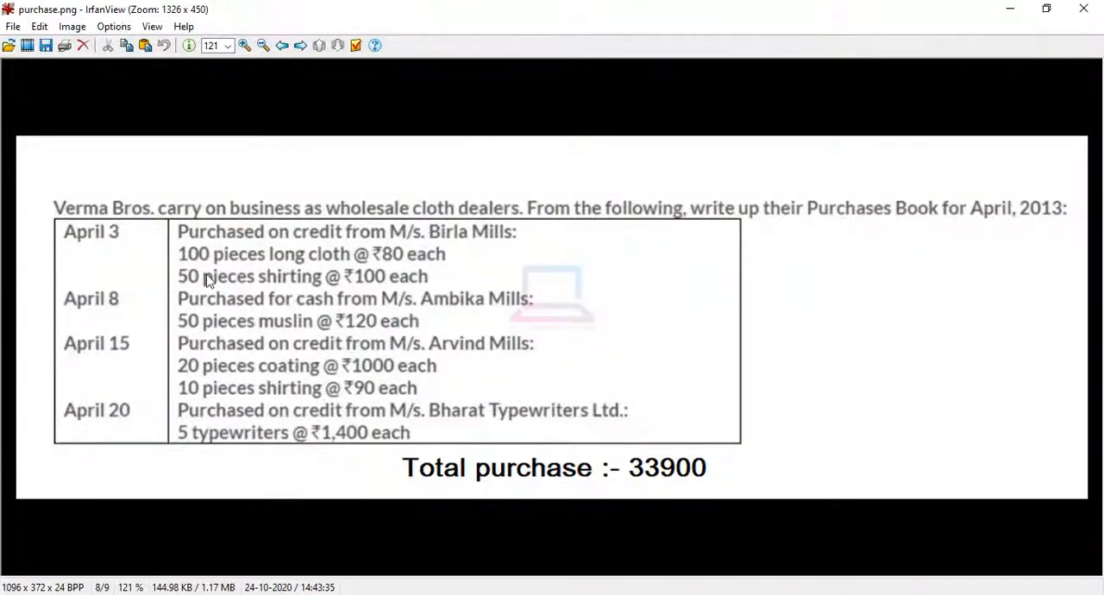